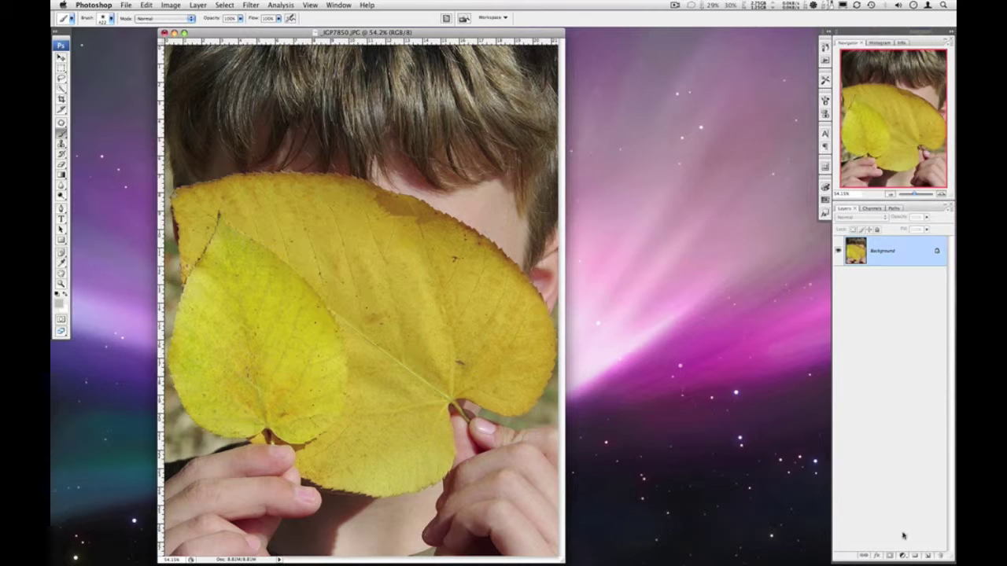
Step: Open the New Fill or Adjustment Layer menu at the bottom of the Layers panel
{"action": "left_click", "coordinate": [903, 556]}
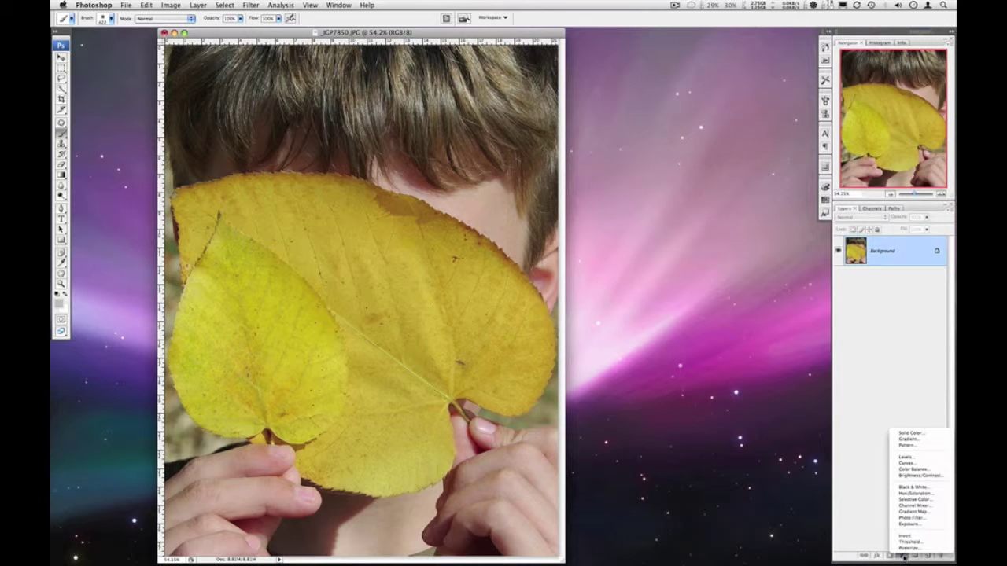
Step: Add a Hue/Saturation adjustment, bring its dialog fully on screen, and preview Hue at +22
{"action": "left_click", "coordinate": [917, 494]}
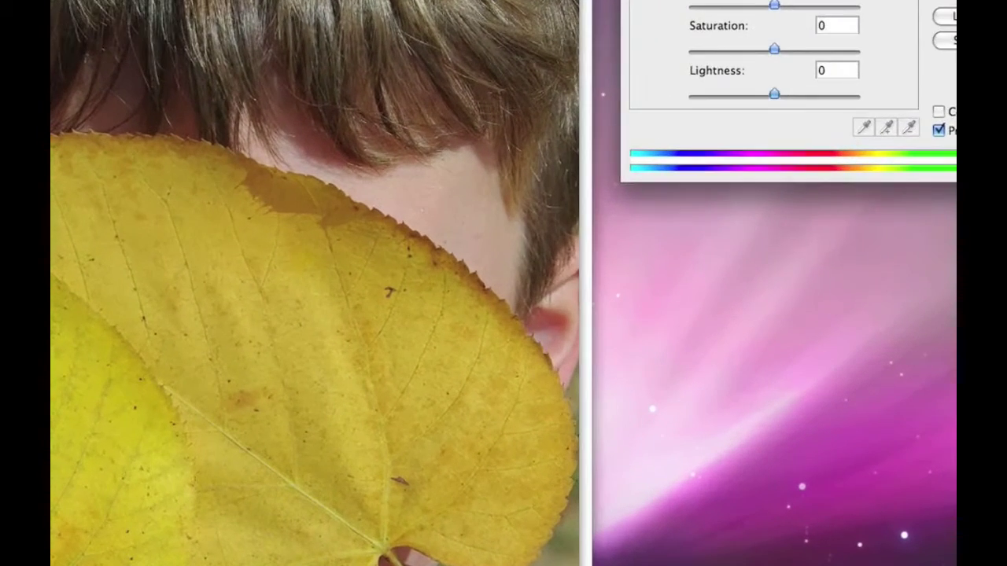
{"action": "left_click_drag", "start_coordinate": [721, 0], "coordinate": [545, 163]}
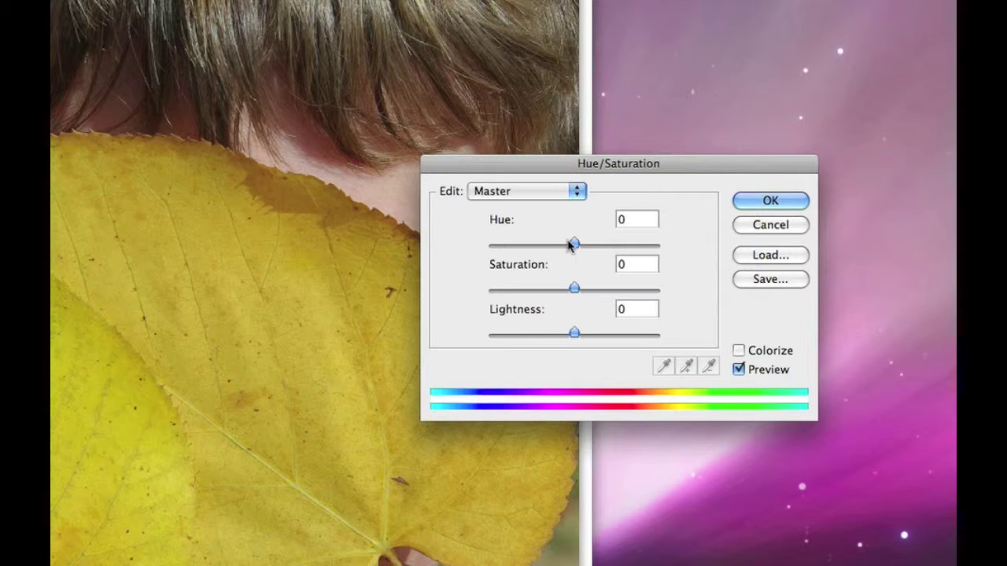
{"action": "mouse_move", "coordinate": [573, 243]}
{"action": "left_mouse_down"}
{"action": "mouse_move", "coordinate": [532, 246]}
{"action": "mouse_move", "coordinate": [616, 244]}
{"action": "mouse_move", "coordinate": [594, 247]}
{"action": "left_mouse_up"}
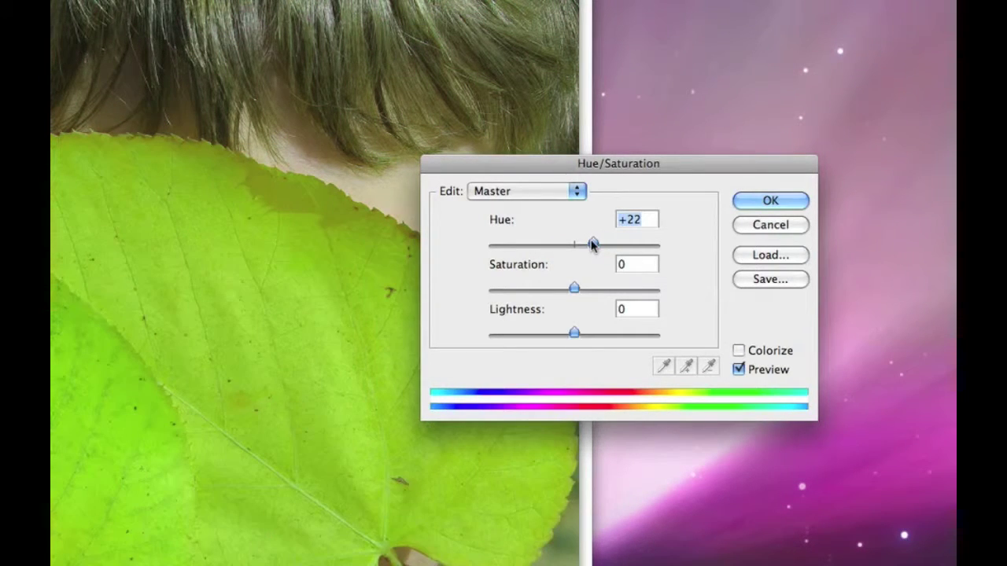
{"action": "type", "text": "0"}
{"action": "left_click_drag", "start_coordinate": [576, 292], "coordinate": [488, 291]}
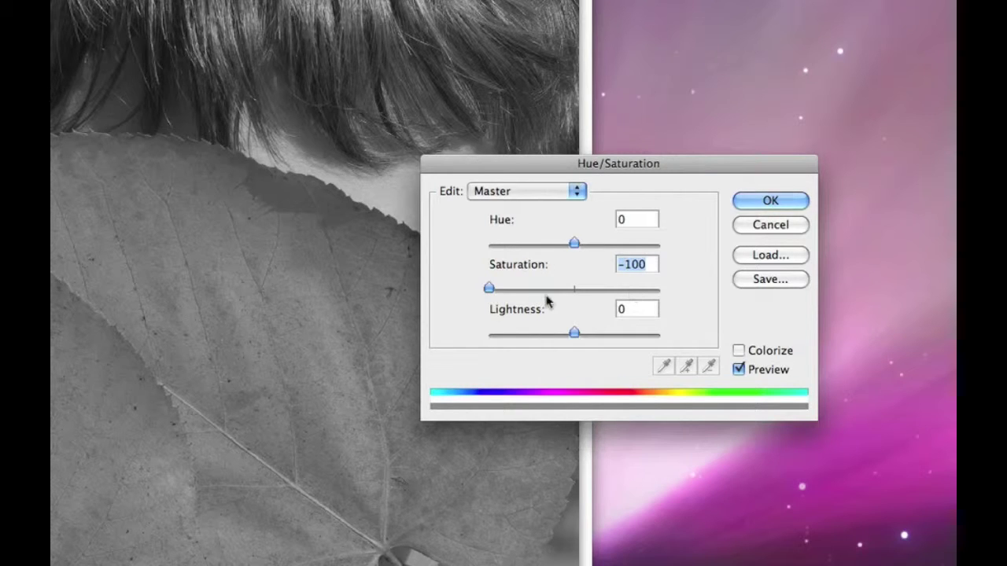
{"action": "left_click_drag", "start_coordinate": [487, 288], "coordinate": [661, 293]}
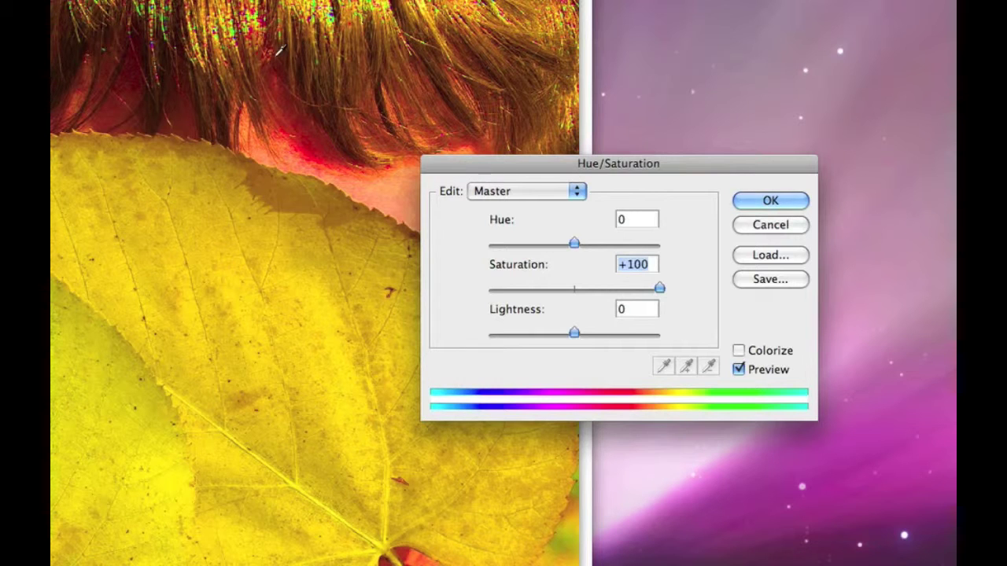
{"action": "type", "text": "0"}
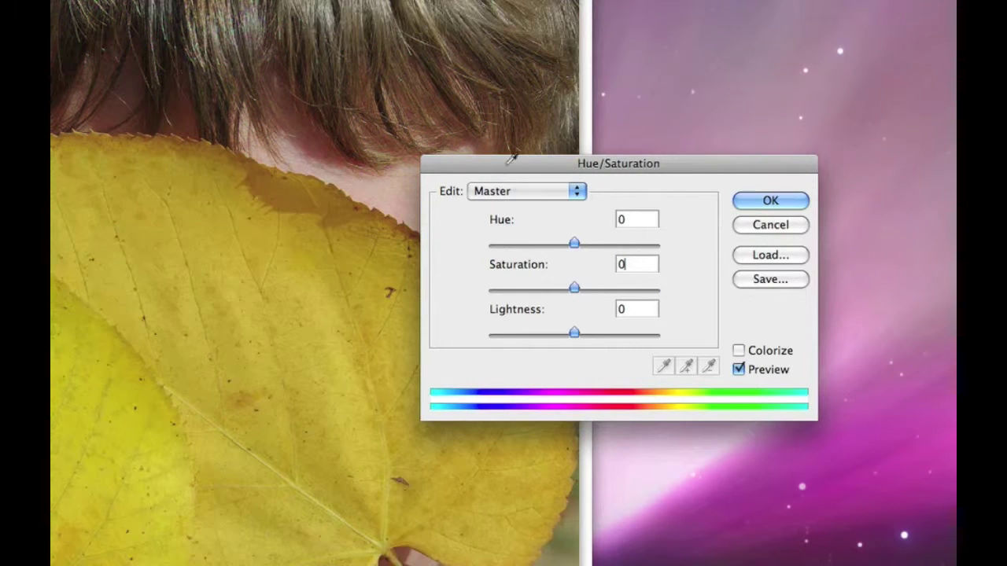
{"action": "left_click_drag", "start_coordinate": [574, 334], "coordinate": [668, 340]}
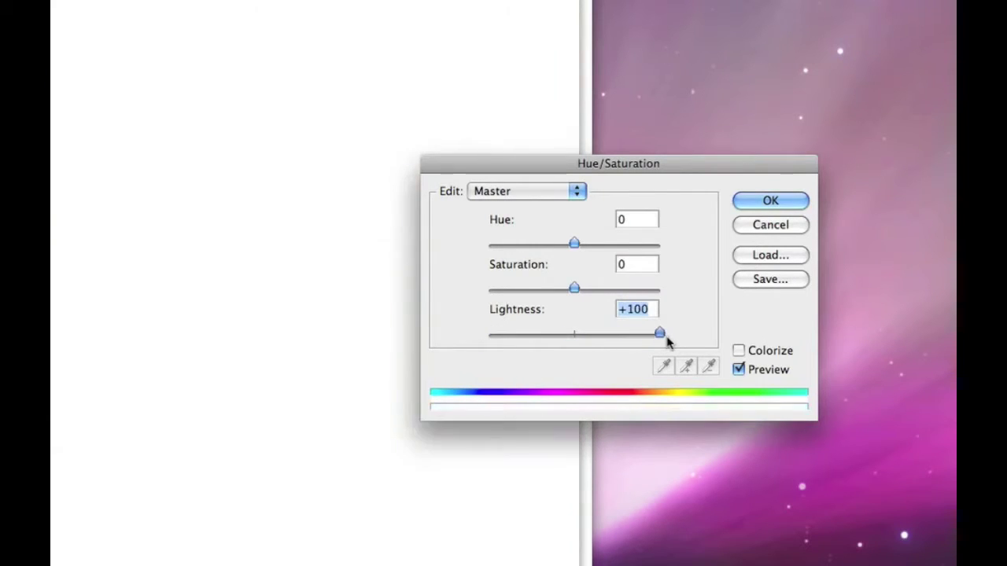
{"action": "type", "text": "0"}
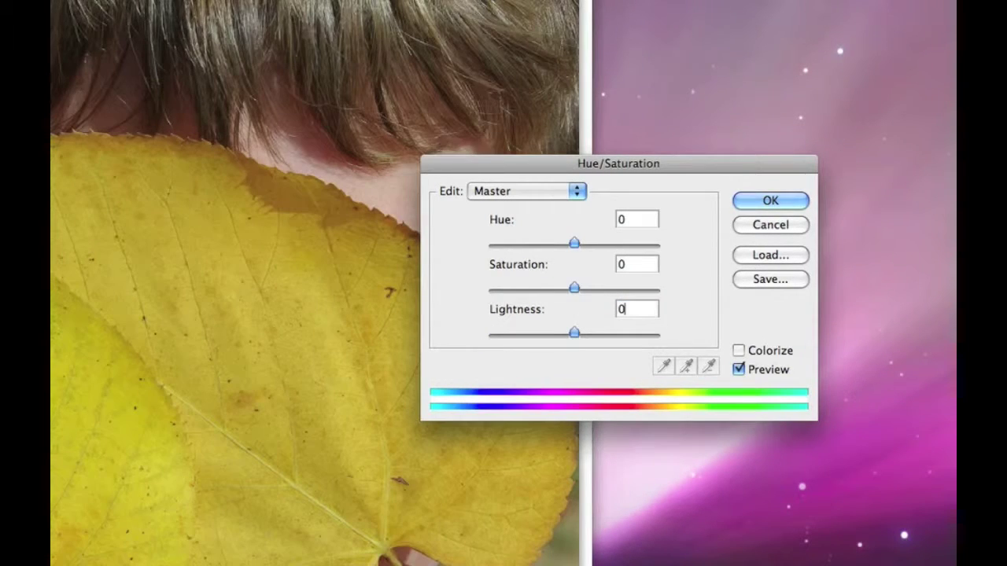
{"action": "left_click", "coordinate": [527, 196]}
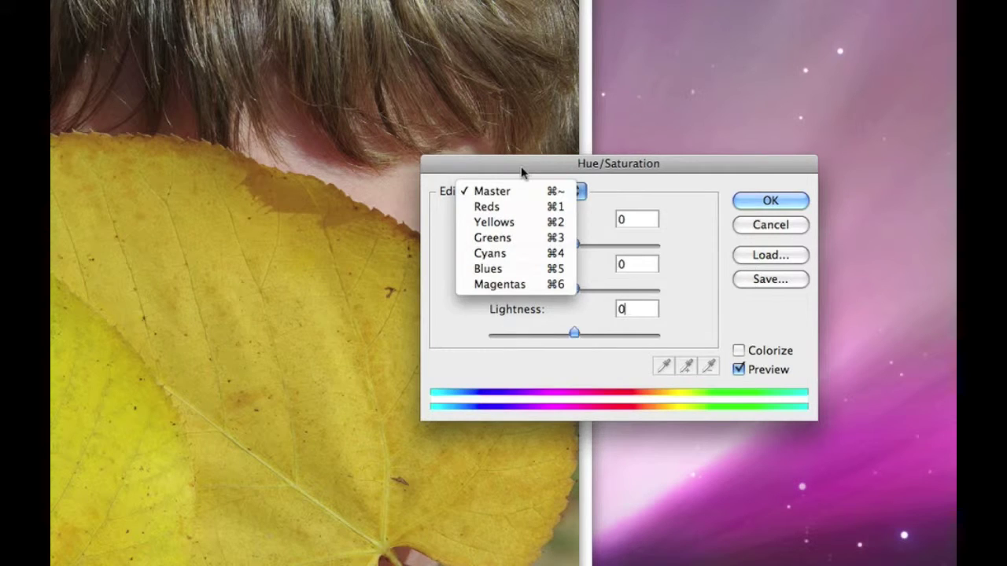
Step: Limit the edit to Yellows and try values, ending at Saturation -22 and Lightness -14
{"action": "left_click", "coordinate": [504, 225]}
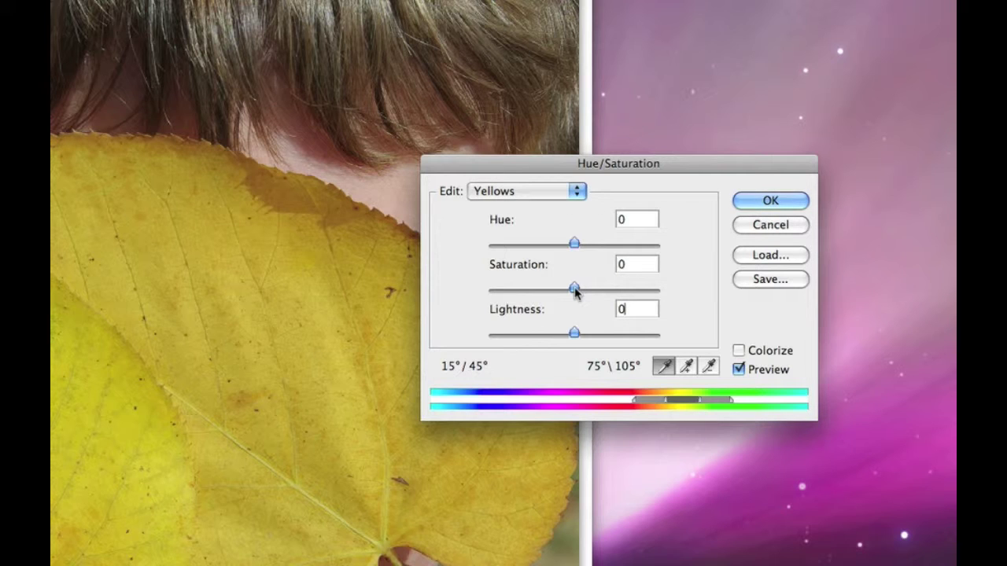
{"action": "left_click_drag", "start_coordinate": [574, 290], "coordinate": [611, 289]}
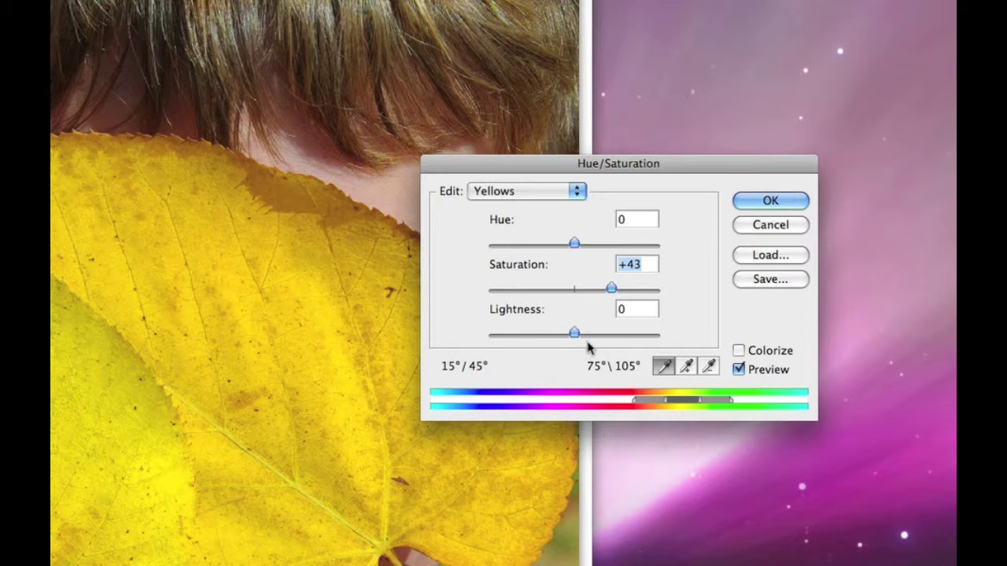
{"action": "left_click_drag", "start_coordinate": [575, 336], "coordinate": [560, 332]}
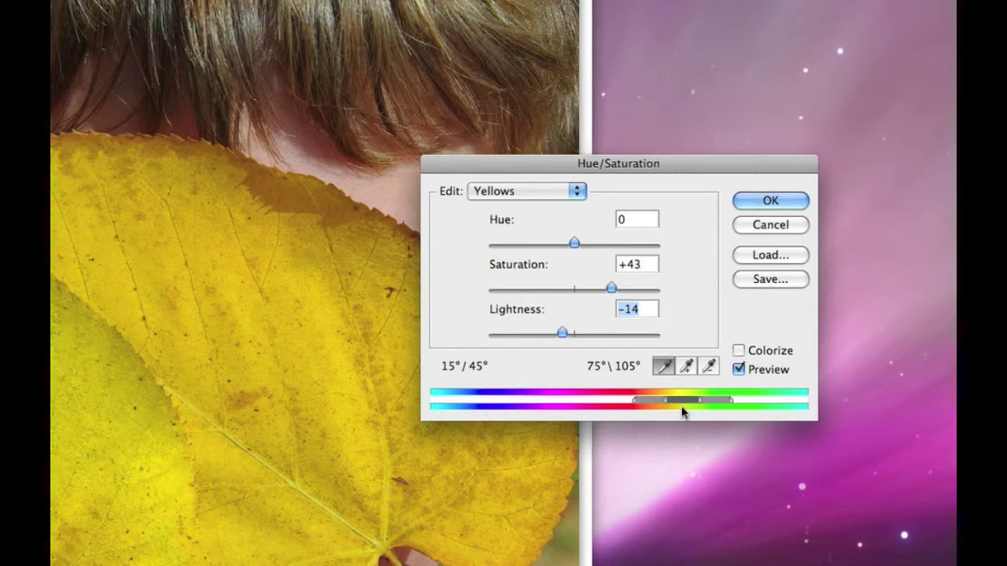
{"action": "left_click_drag", "start_coordinate": [611, 288], "coordinate": [556, 293]}
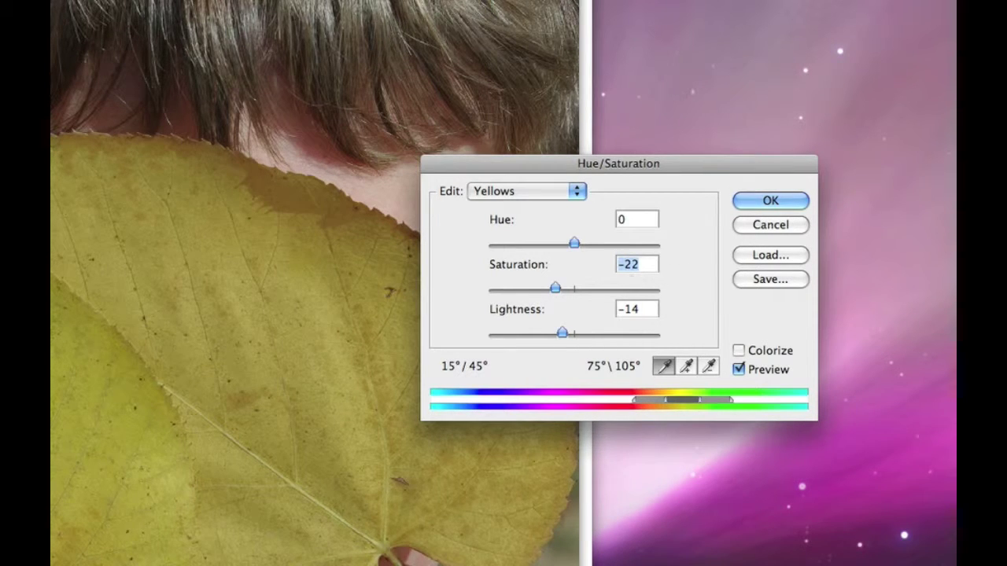
Step: Reset the yellows' Saturation and Lightness to 0
{"action": "type", "text": "0"}
{"action": "key", "text": "Tab"}
{"action": "type", "text": "0"}
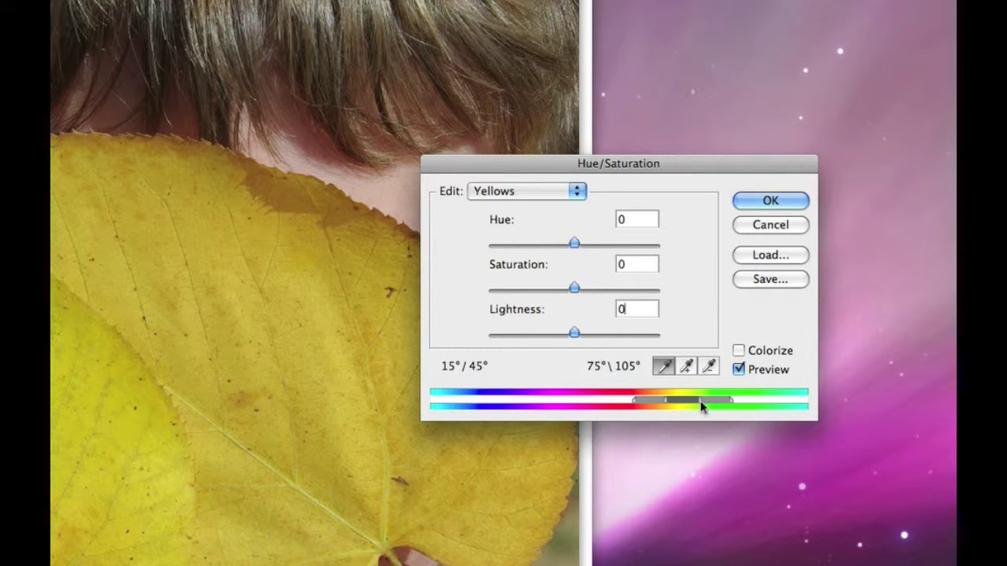
Step: Narrow the Yellows range to 15°/55°–64°\105° and raise Saturation to +25
{"action": "left_click_drag", "start_coordinate": [701, 400], "coordinate": [677, 405]}
{"action": "left_click_drag", "start_coordinate": [686, 403], "coordinate": [682, 401]}
{"action": "left_click_drag", "start_coordinate": [574, 289], "coordinate": [598, 291]}
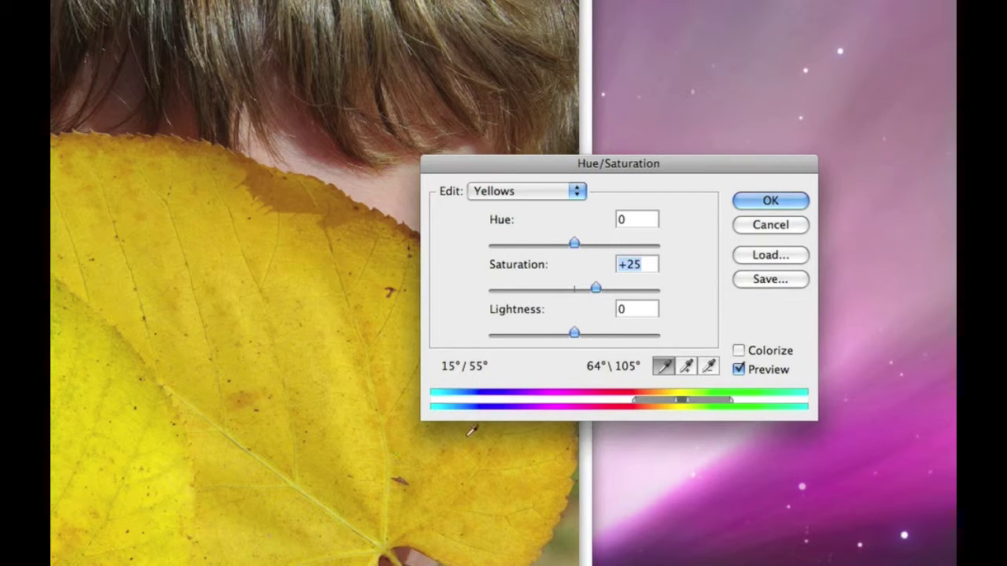
Step: Set the yellows to Saturation +43, Hue 0 and Lightness -8
{"action": "left_click_drag", "start_coordinate": [594, 289], "coordinate": [672, 294]}
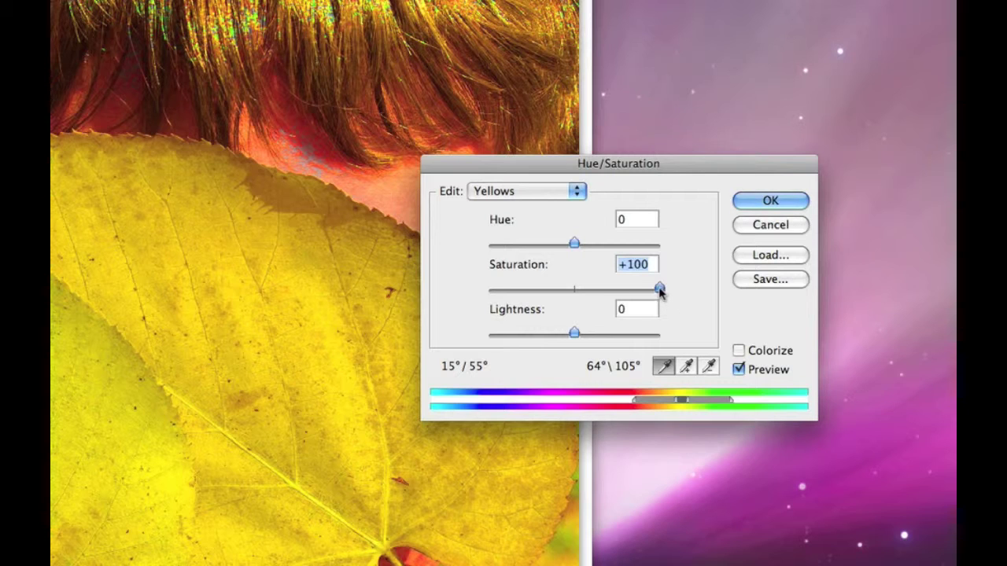
{"action": "left_click_drag", "start_coordinate": [660, 291], "coordinate": [612, 288]}
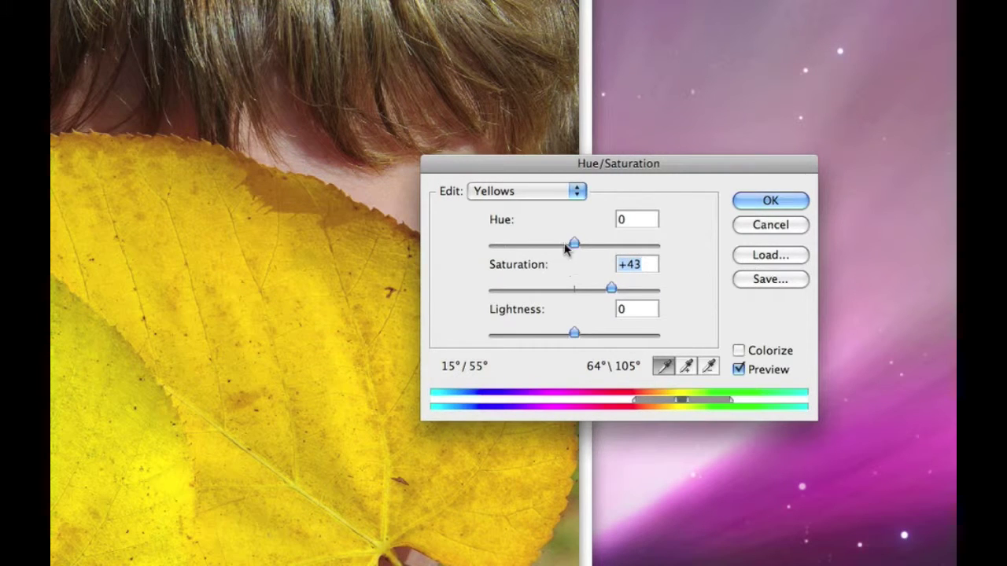
{"action": "left_click_drag", "start_coordinate": [572, 243], "coordinate": [575, 245]}
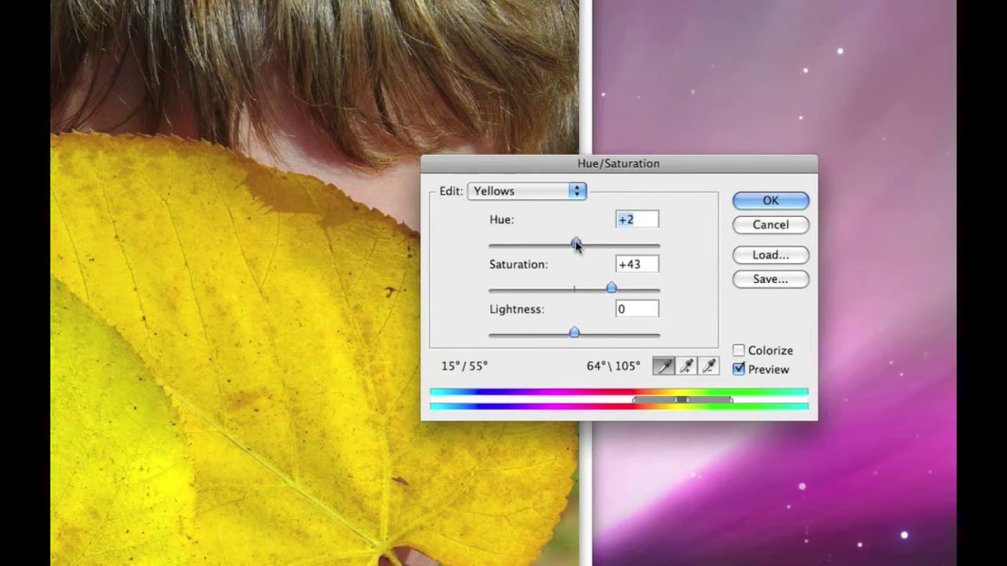
{"action": "mouse_move", "coordinate": [577, 245]}
{"action": "left_mouse_down"}
{"action": "mouse_move", "coordinate": [564, 242]}
{"action": "mouse_move", "coordinate": [578, 247]}
{"action": "left_mouse_up"}
{"action": "type", "text": "0"}
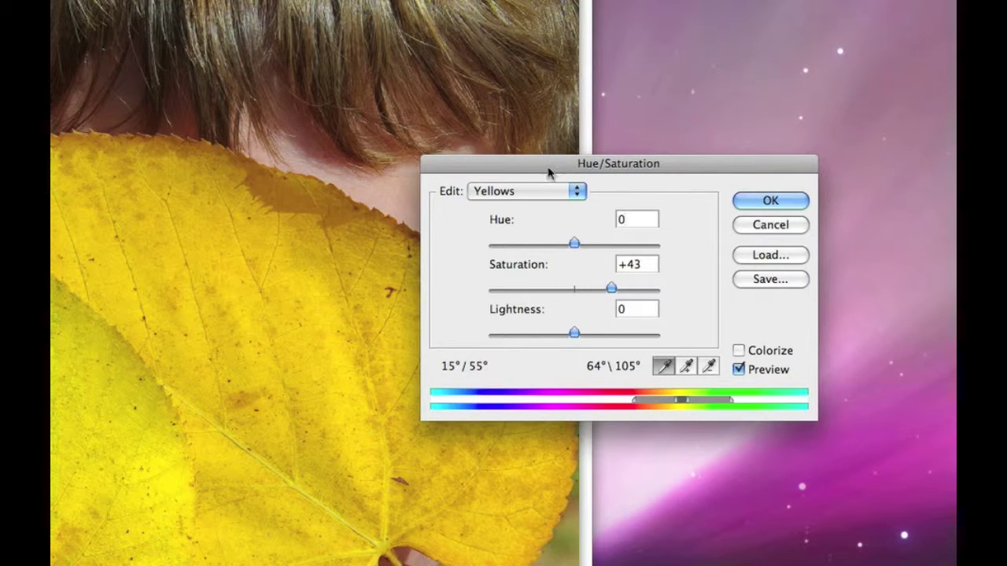
{"action": "left_click_drag", "start_coordinate": [551, 170], "coordinate": [708, 98]}
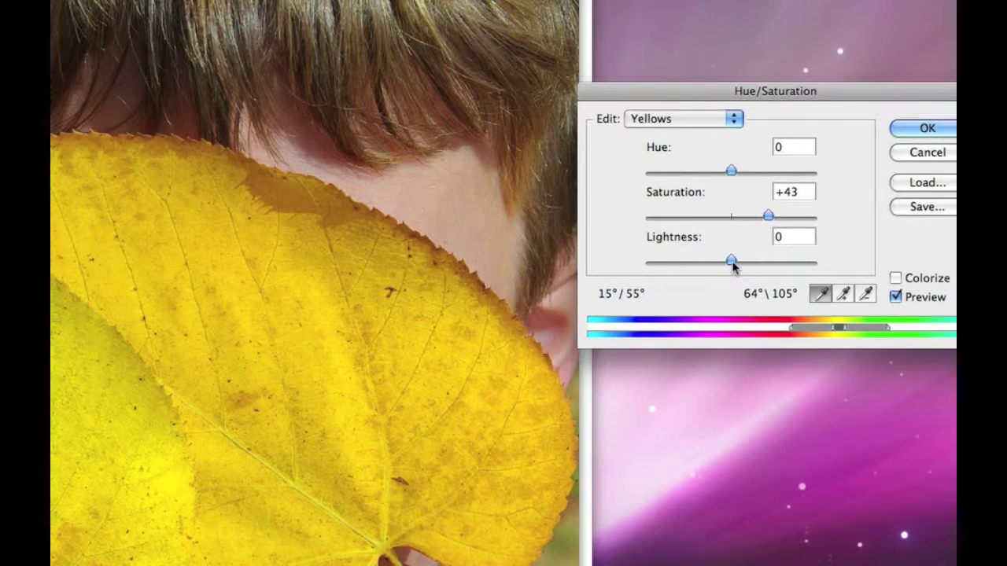
{"action": "left_click_drag", "start_coordinate": [731, 261], "coordinate": [728, 262]}
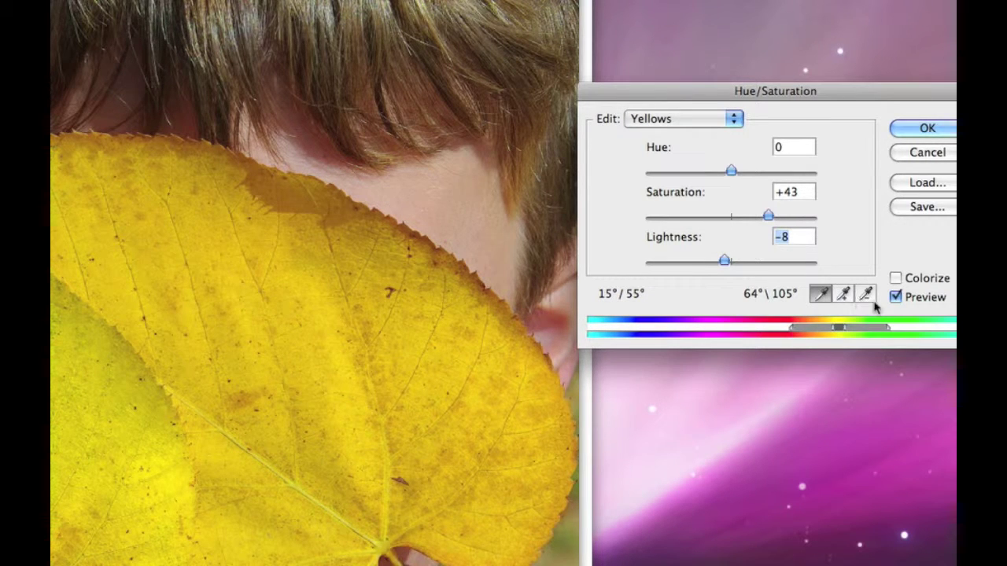
Step: Toggle Preview to compare the leaf before and after, then commit the adjustment layer
{"action": "left_click", "coordinate": [896, 299]}
{"action": "left_click", "coordinate": [896, 299]}
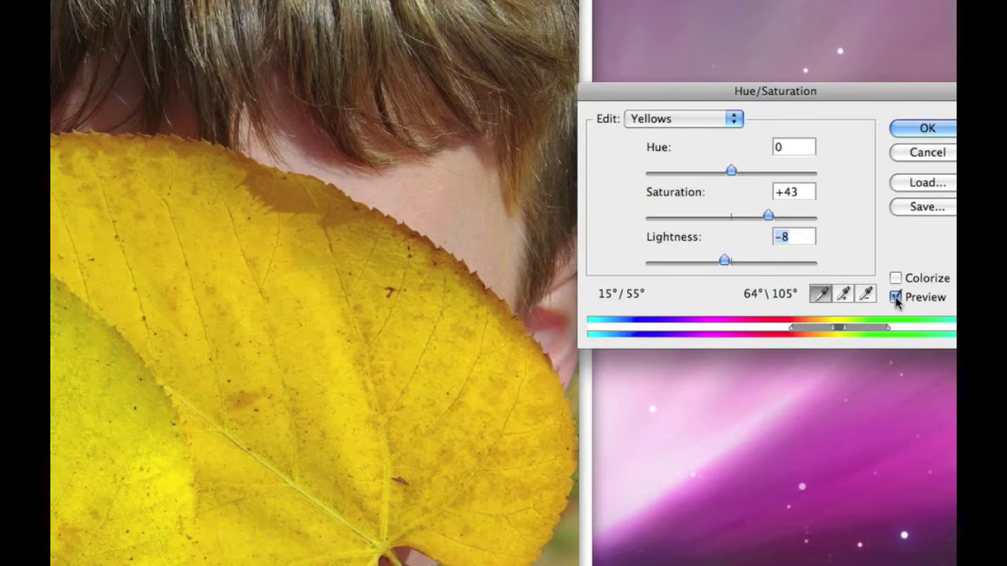
{"action": "left_click", "coordinate": [896, 299]}
{"action": "left_click", "coordinate": [896, 299]}
{"action": "left_click", "coordinate": [896, 299]}
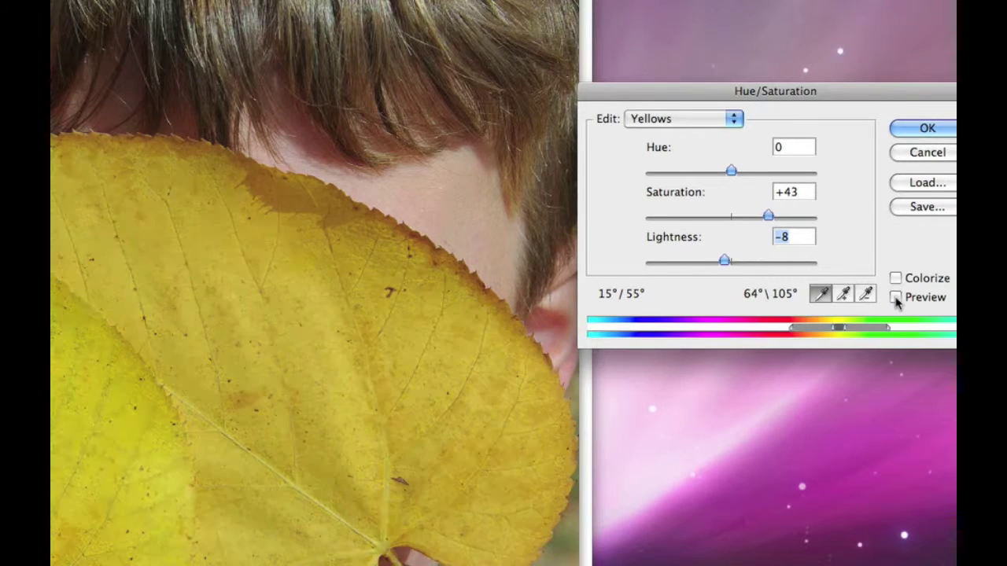
{"action": "left_click", "coordinate": [896, 299]}
{"action": "left_click", "coordinate": [896, 299]}
{"action": "left_click", "coordinate": [896, 299]}
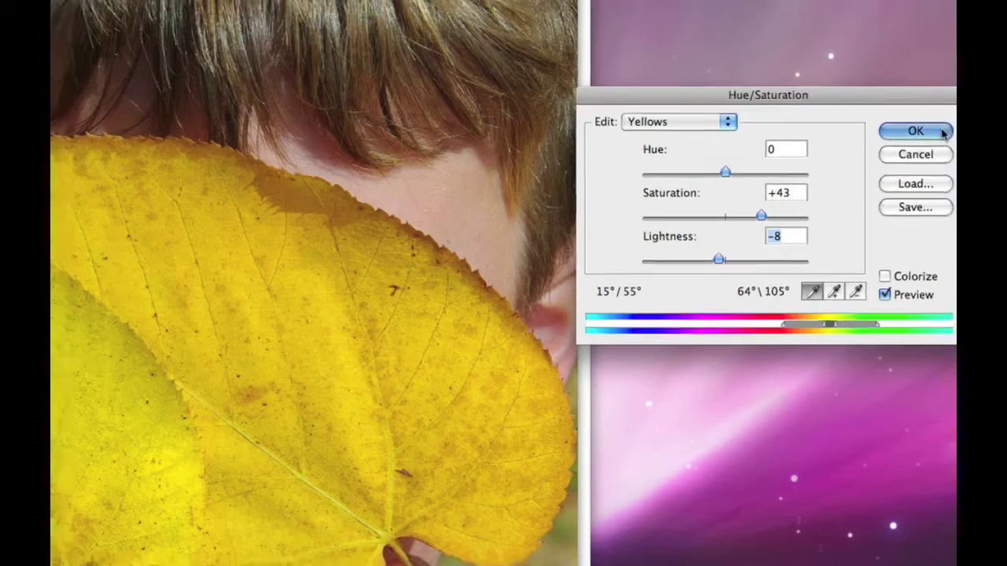
{"action": "left_click", "coordinate": [952, 130]}
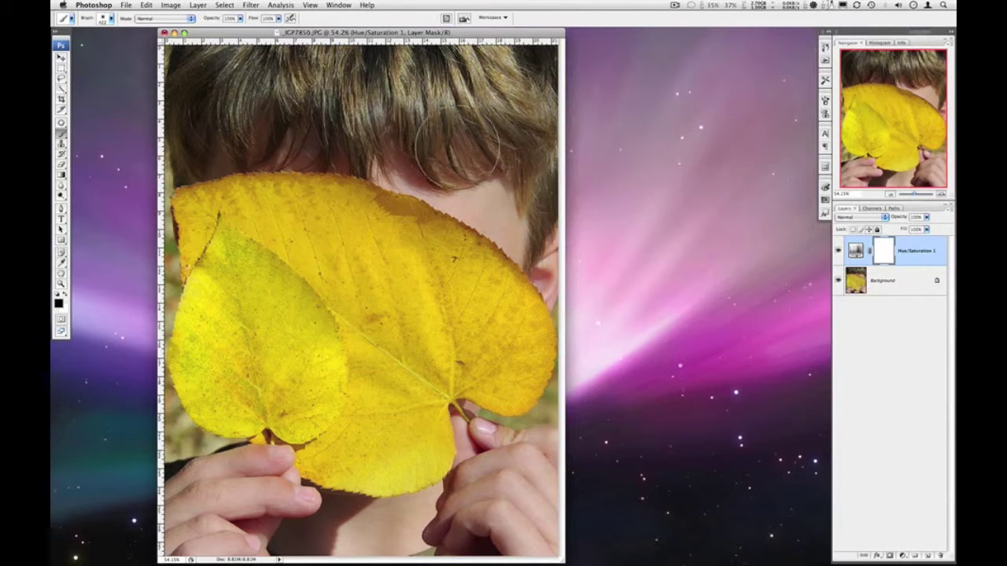
Step: Paint black on the Hue/Saturation 1 mask over the skin by the hair and ear and both hands
{"action": "mouse_move", "coordinate": [499, 190]}
{"action": "left_mouse_down"}
{"action": "mouse_move", "coordinate": [460, 169]}
{"action": "mouse_move", "coordinate": [527, 183]}
{"action": "mouse_move", "coordinate": [537, 170]}
{"action": "mouse_move", "coordinate": [483, 162]}
{"action": "mouse_move", "coordinate": [495, 176]}
{"action": "mouse_move", "coordinate": [467, 159]}
{"action": "mouse_move", "coordinate": [502, 167]}
{"action": "mouse_move", "coordinate": [459, 79]}
{"action": "mouse_move", "coordinate": [321, 82]}
{"action": "mouse_move", "coordinate": [258, 96]}
{"action": "left_mouse_up"}
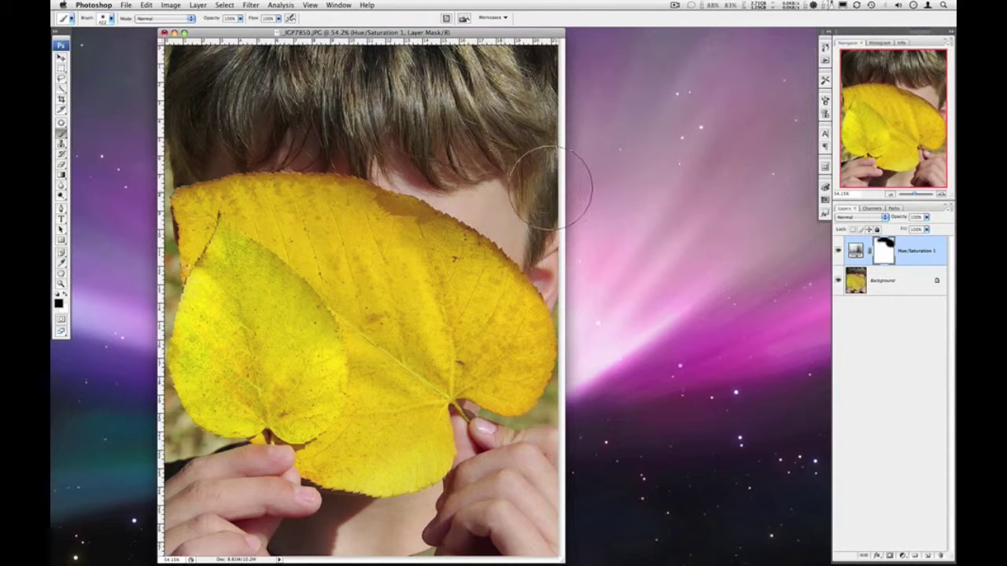
{"action": "left_click_drag", "start_coordinate": [514, 187], "coordinate": [580, 259]}
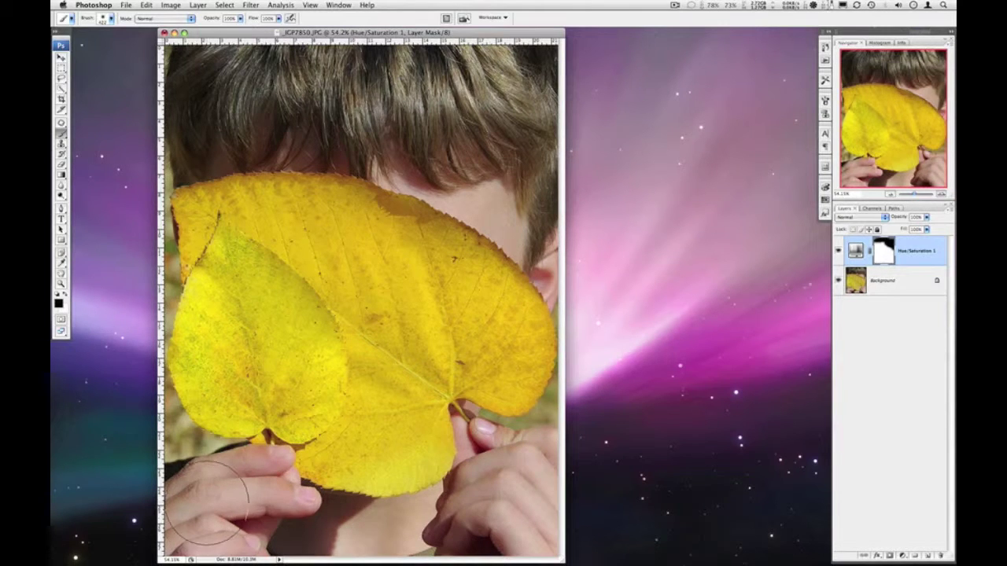
{"action": "mouse_move", "coordinate": [225, 490]}
{"action": "left_mouse_down"}
{"action": "mouse_move", "coordinate": [201, 516]}
{"action": "mouse_move", "coordinate": [330, 535]}
{"action": "mouse_move", "coordinate": [495, 512]}
{"action": "left_mouse_up"}
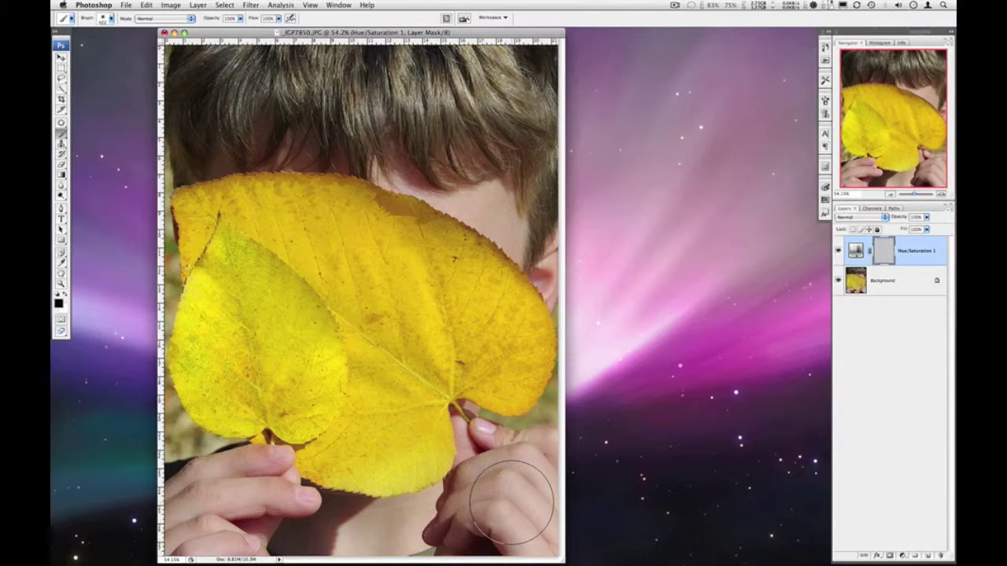
{"action": "right_click", "coordinate": [516, 486]}
{"action": "key", "text": "Return"}
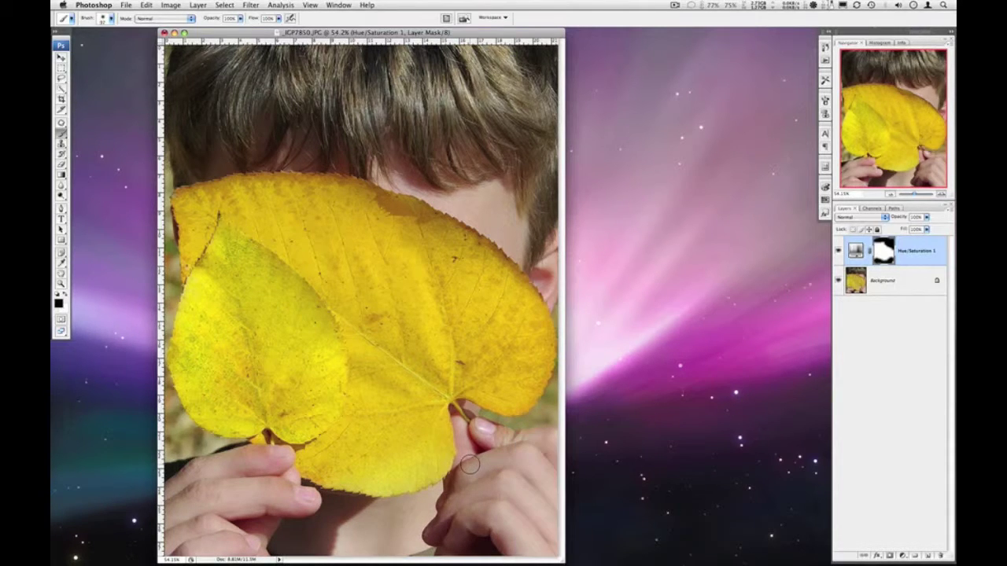